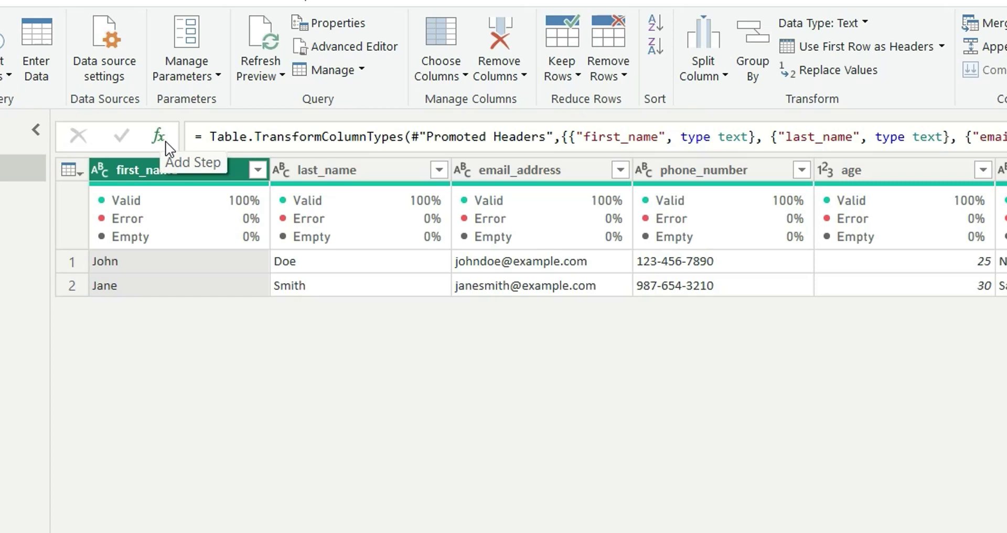
Add a custom query step that starts wrapping #"Changed Type" in Table.TransformColumnNames as its table argument.
left_click(159, 137)
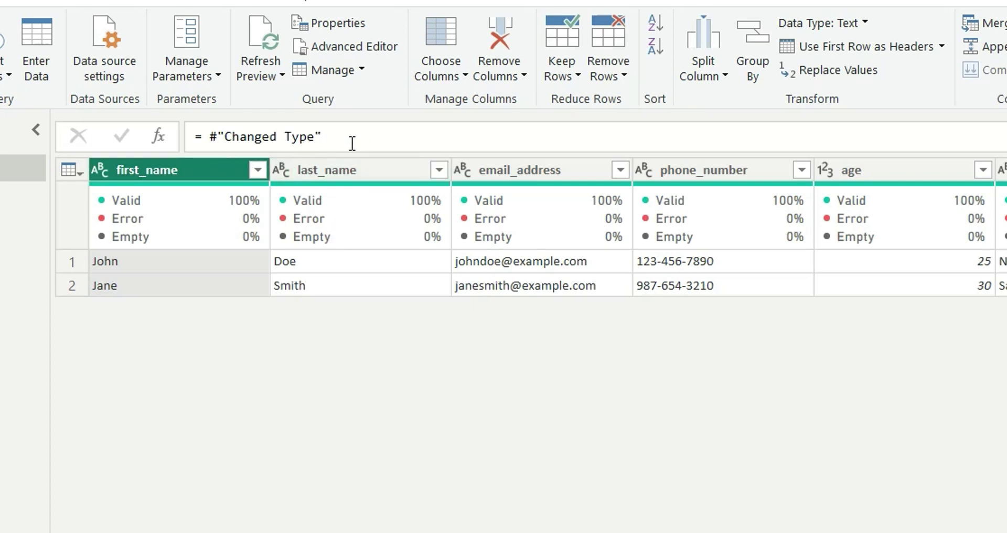
left_click(202, 136)
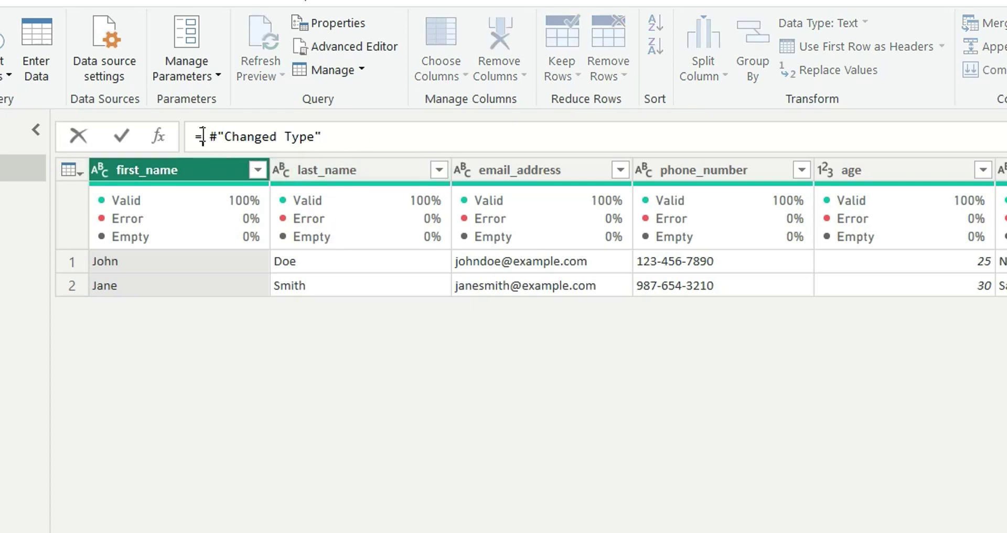
type("Tab")
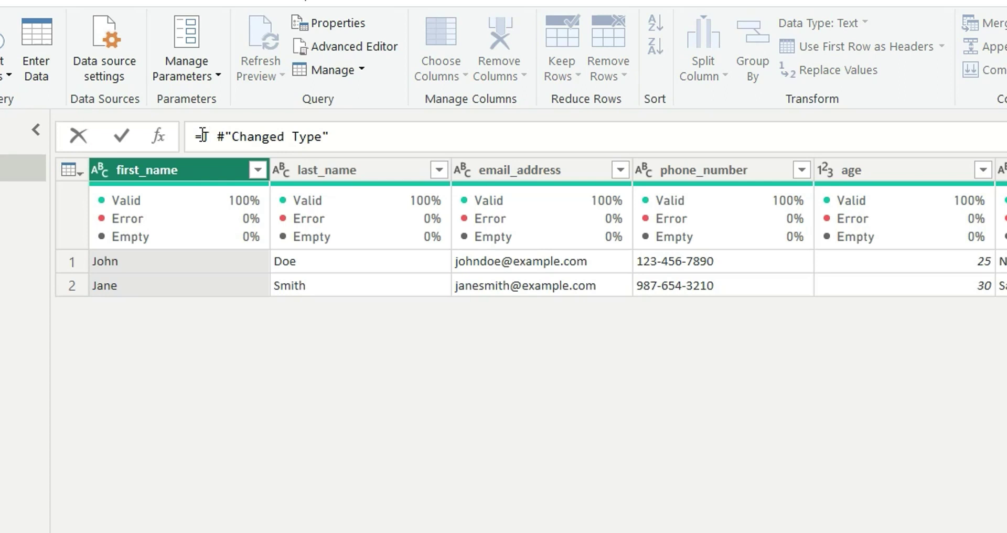
type("le.T")
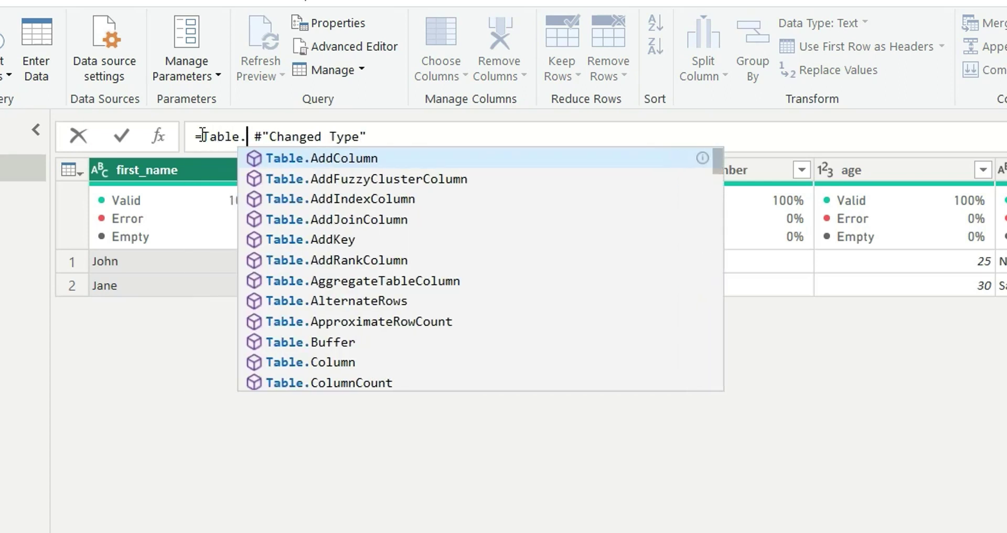
type("rans")
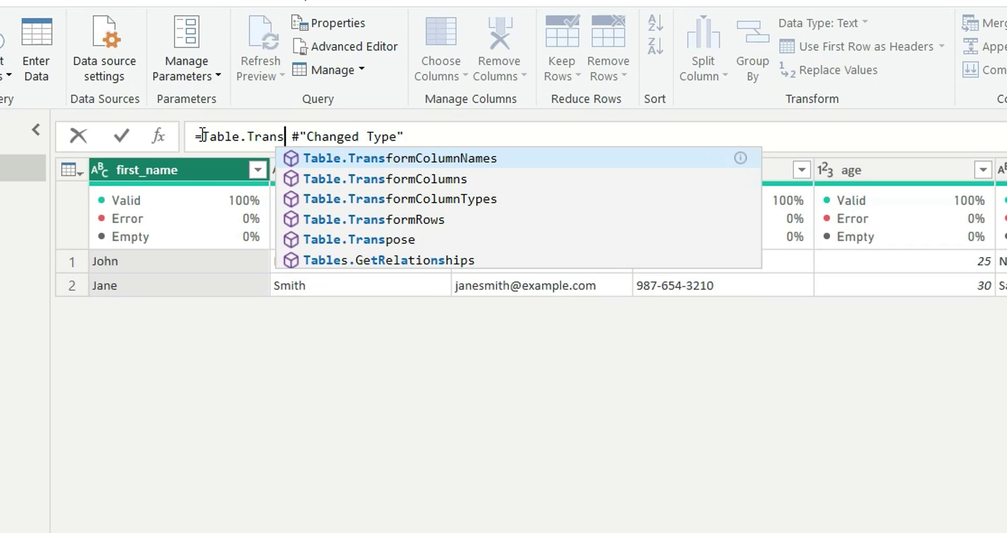
key("Tab")
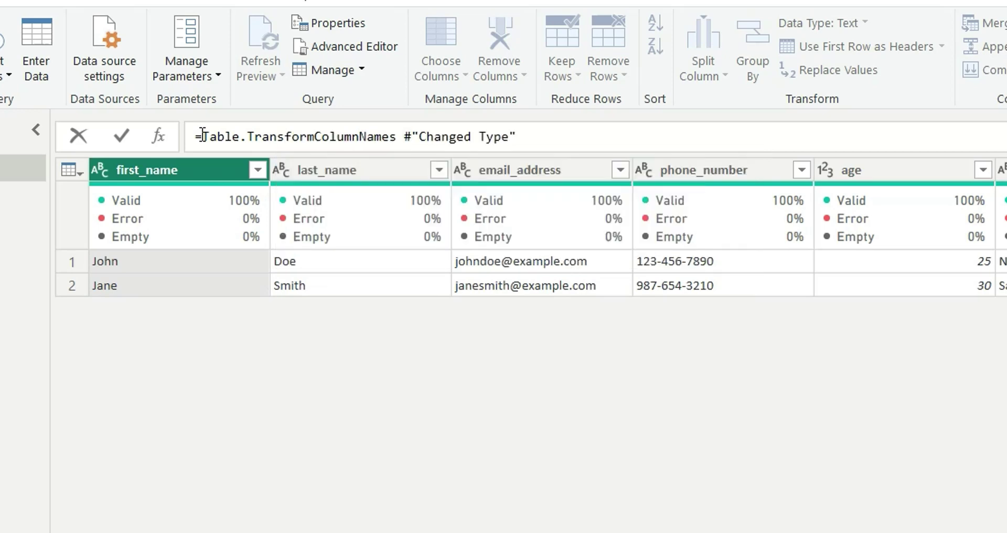
type("(")
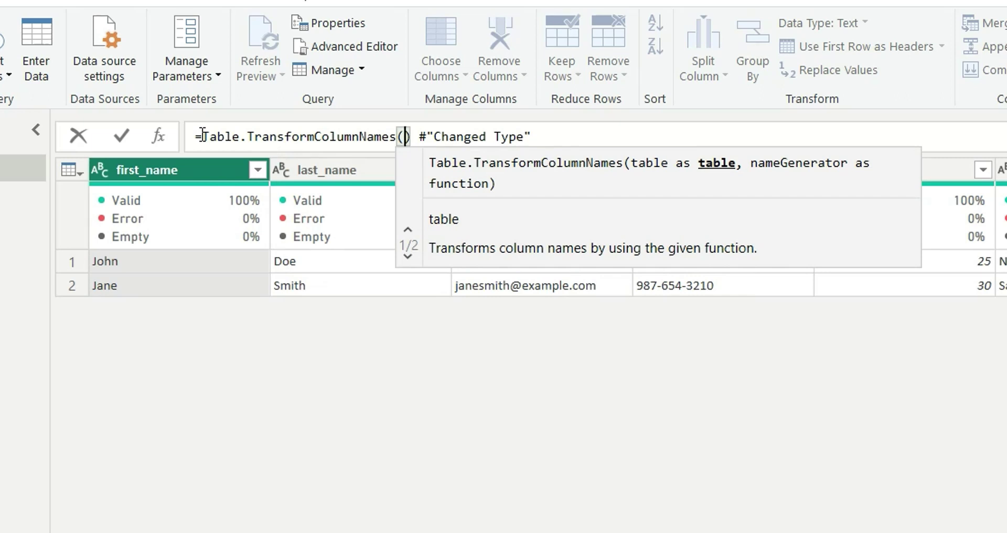
key("Delete")
key("Delete")
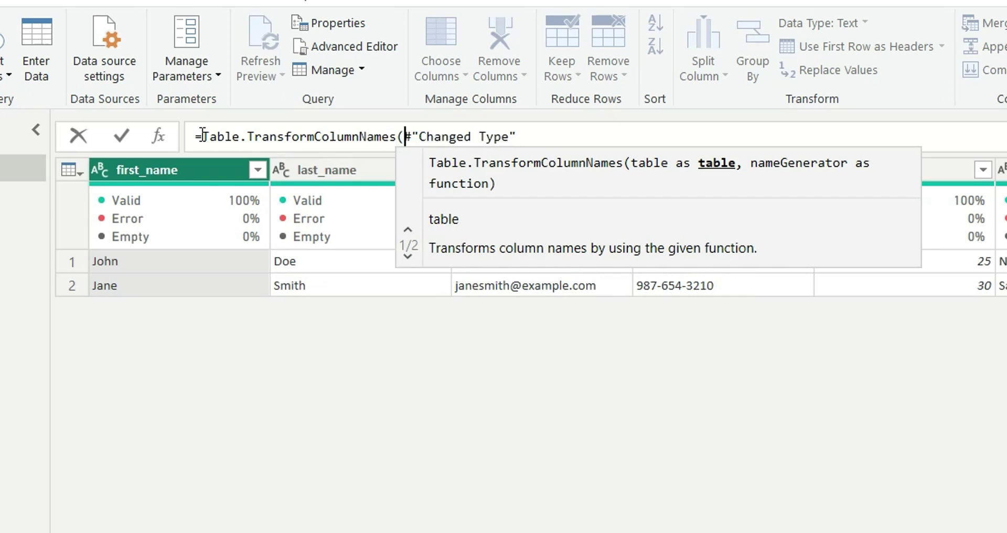
left_click(524, 136)
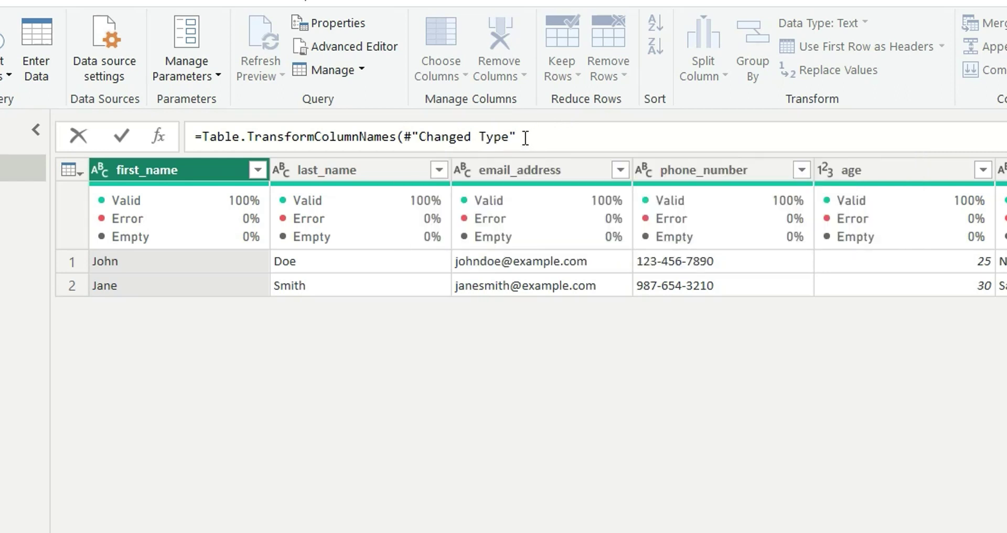
Add a name generator argument to the formula that begins with each Text.Replace(.
type(",")
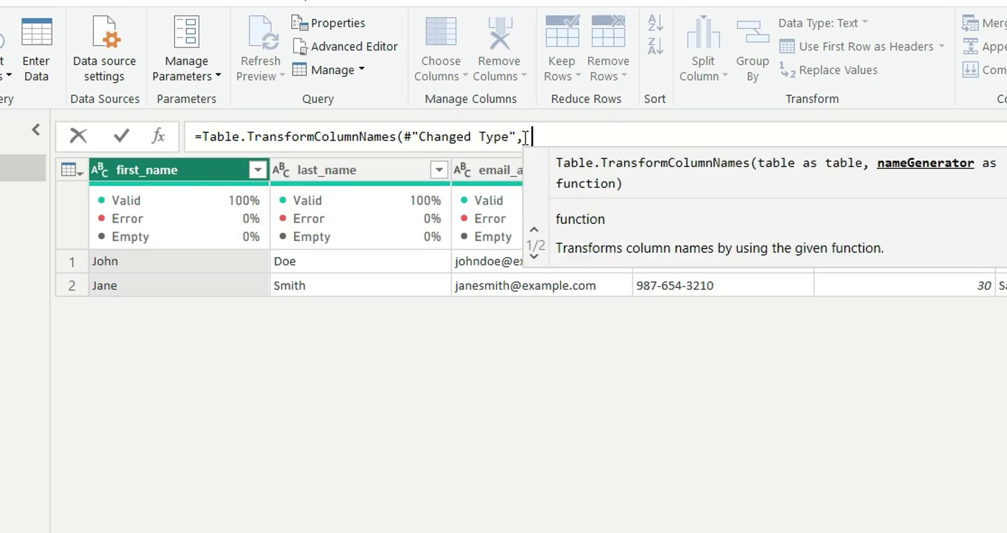
type(" each")
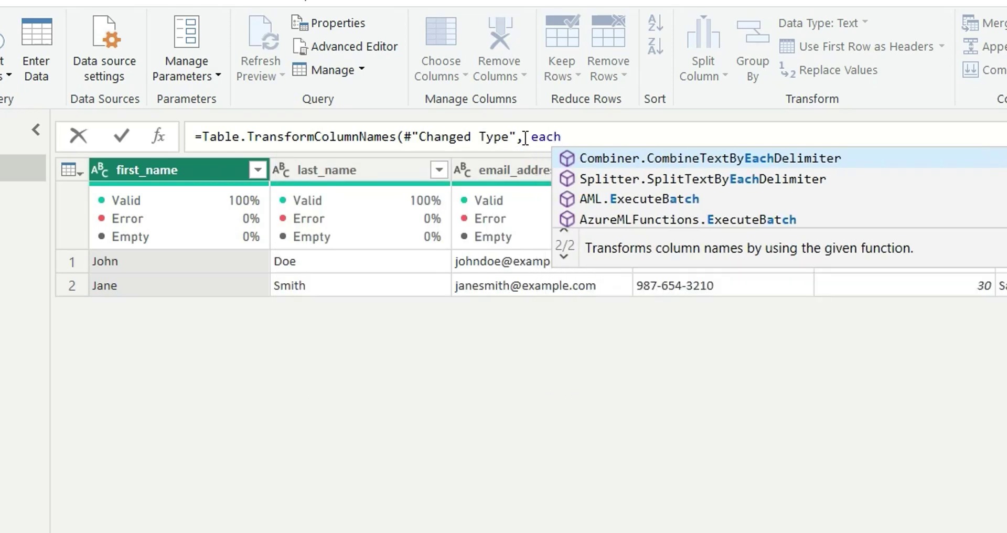
type(" Text")
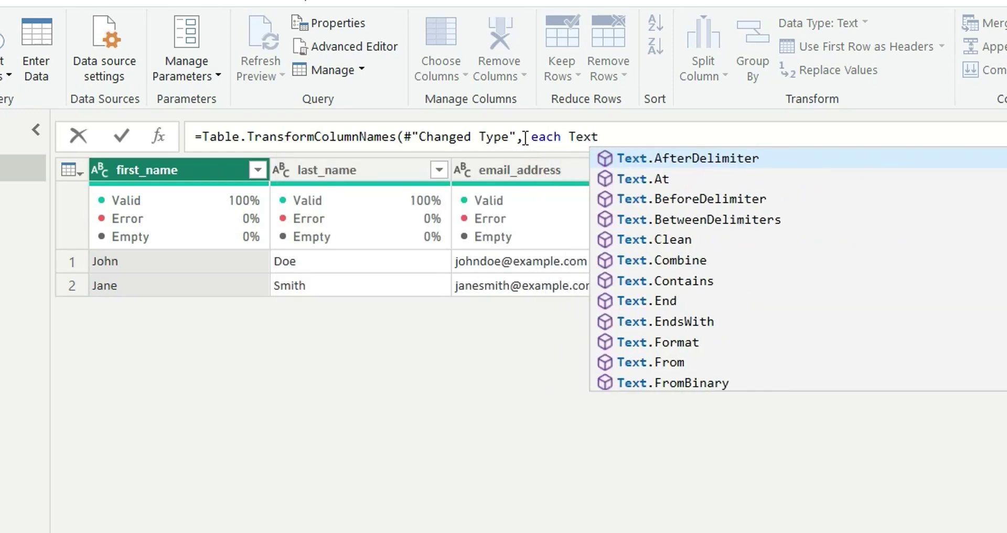
type(".Replace")
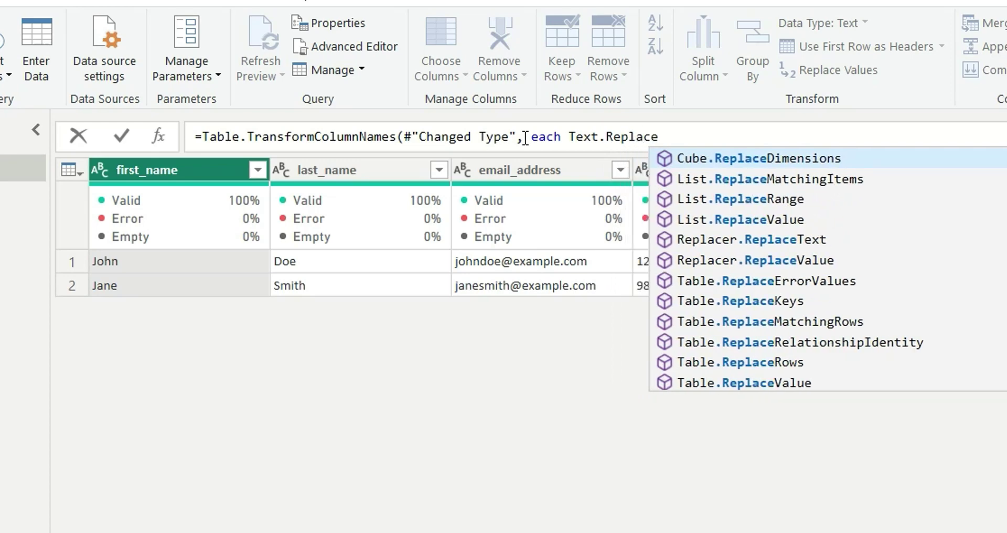
type("(")
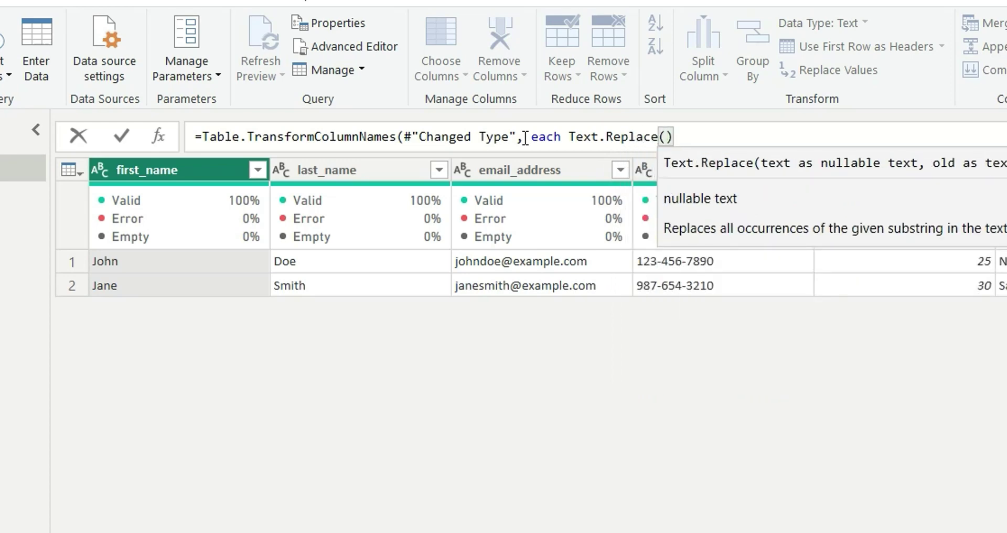
Complete Text.Replace with the arguments _, "_" and " ", close the formula, and apply it to the column names.
type("_")
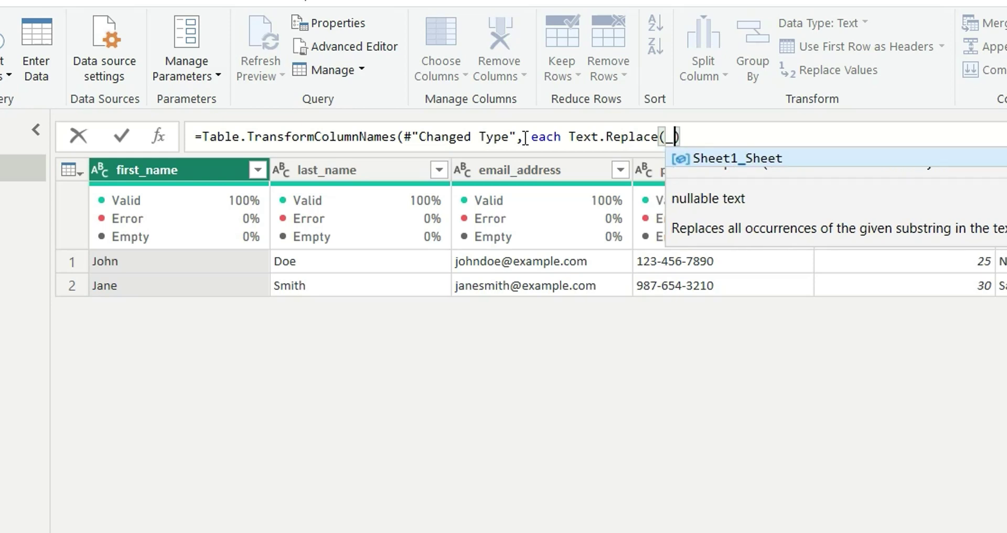
type(", ")
type("\"_")
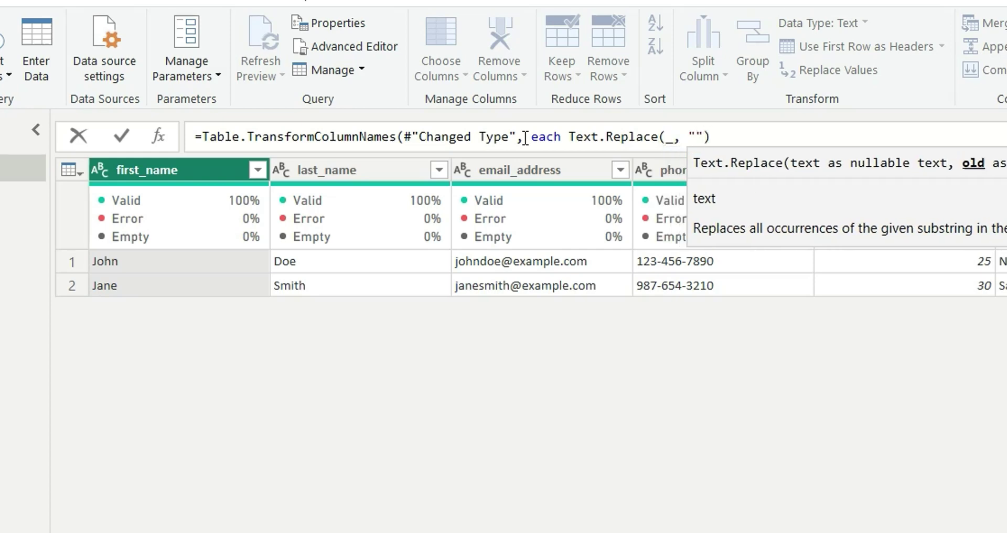
type("\", ")
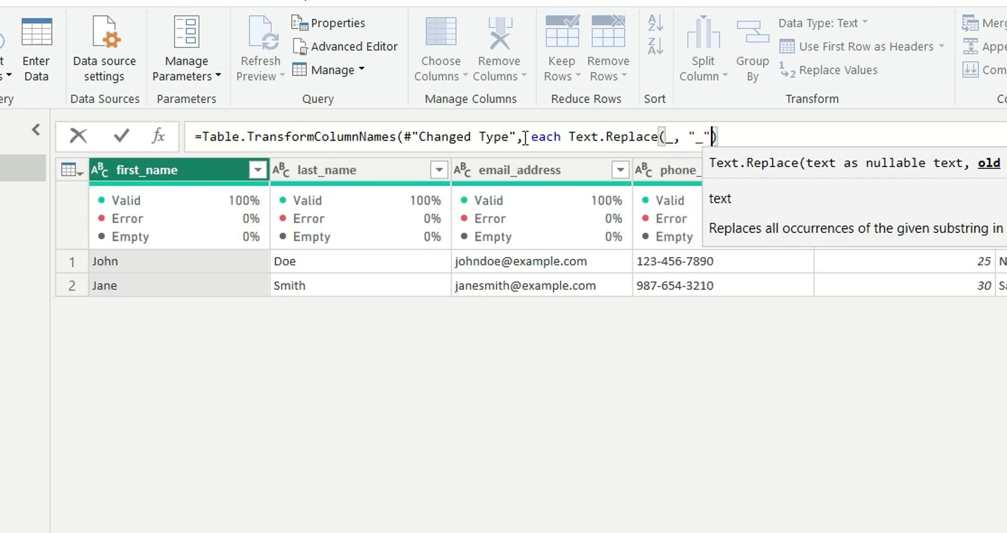
type("\"")
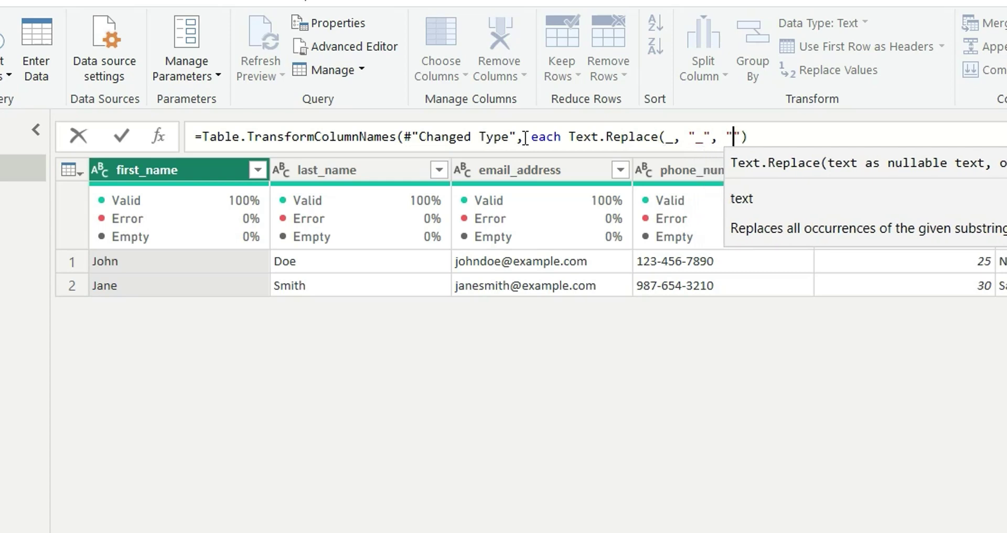
left_click(767, 138)
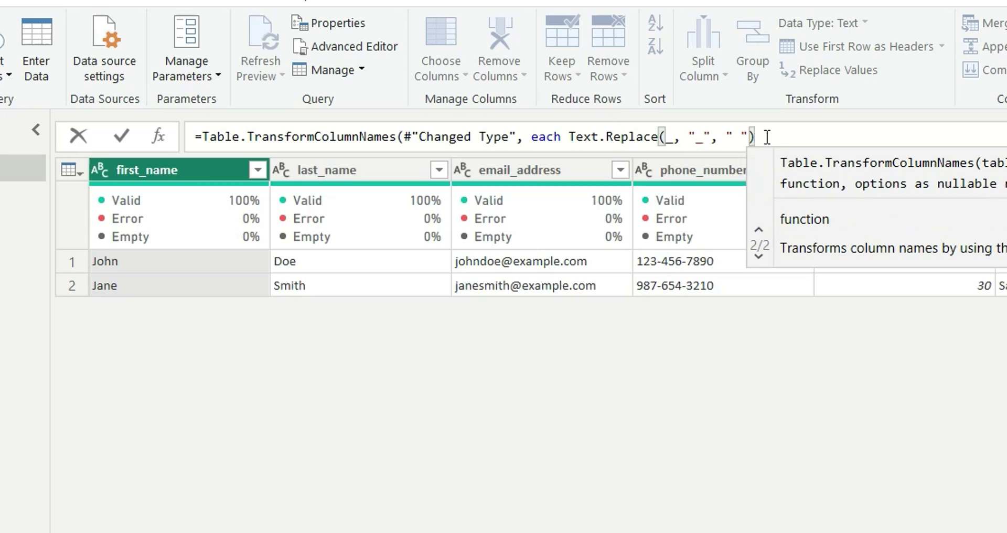
type(")")
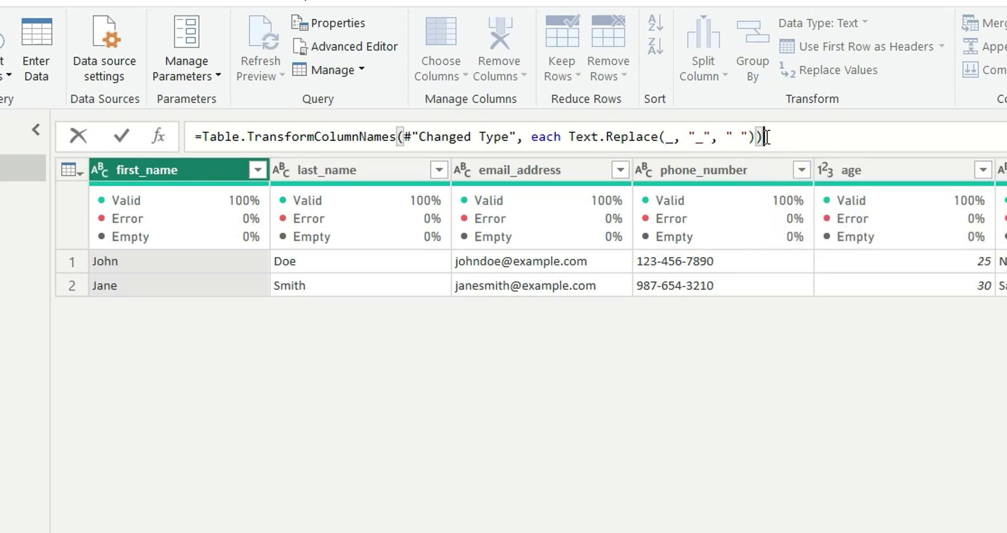
key("Return")
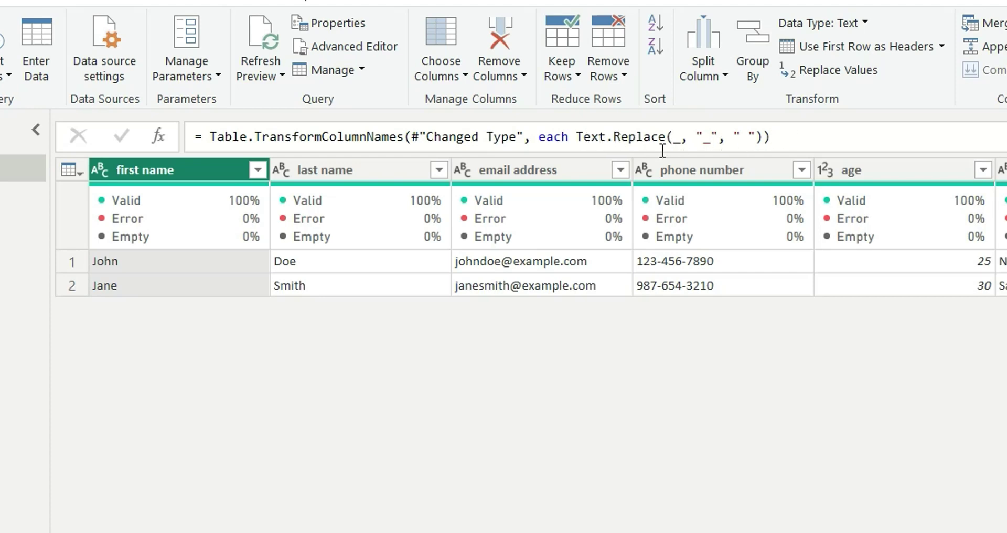
left_click_drag(666, 136, 584, 136)
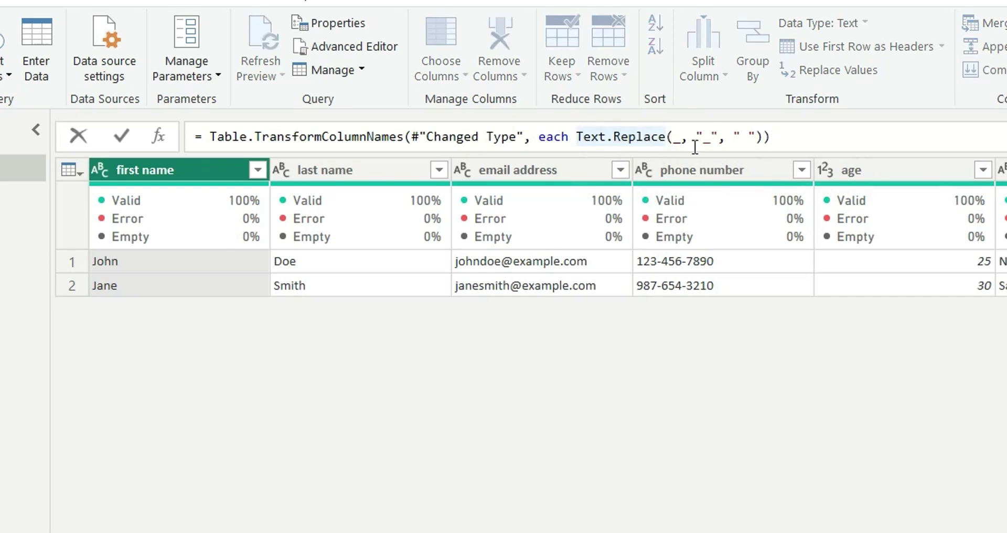
double_click(676, 137)
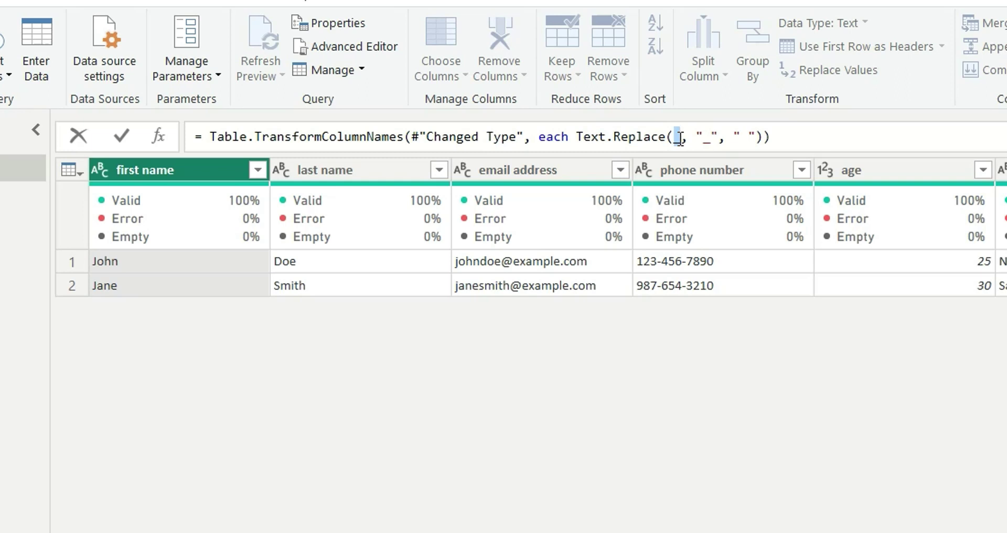
double_click(708, 138)
left_click(676, 137)
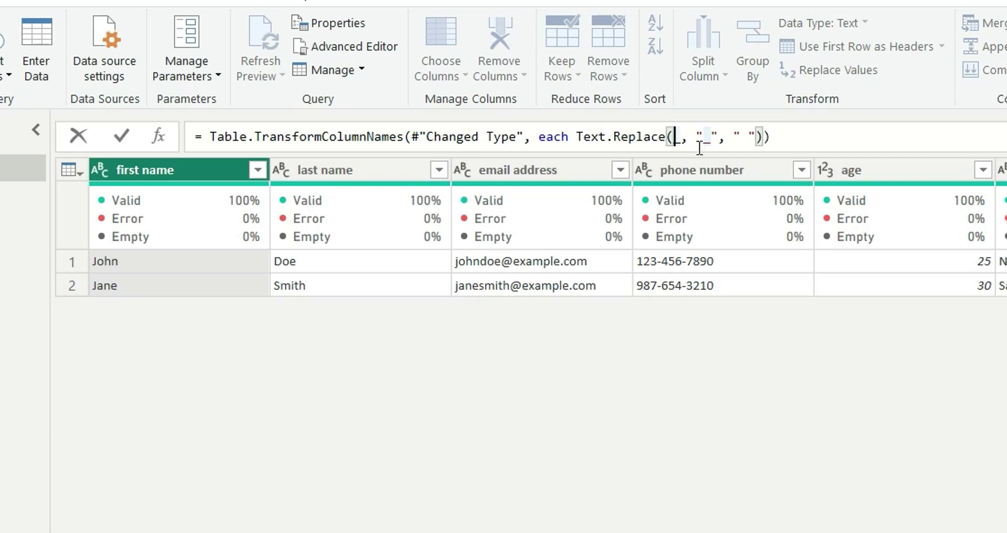
left_click(790, 139)
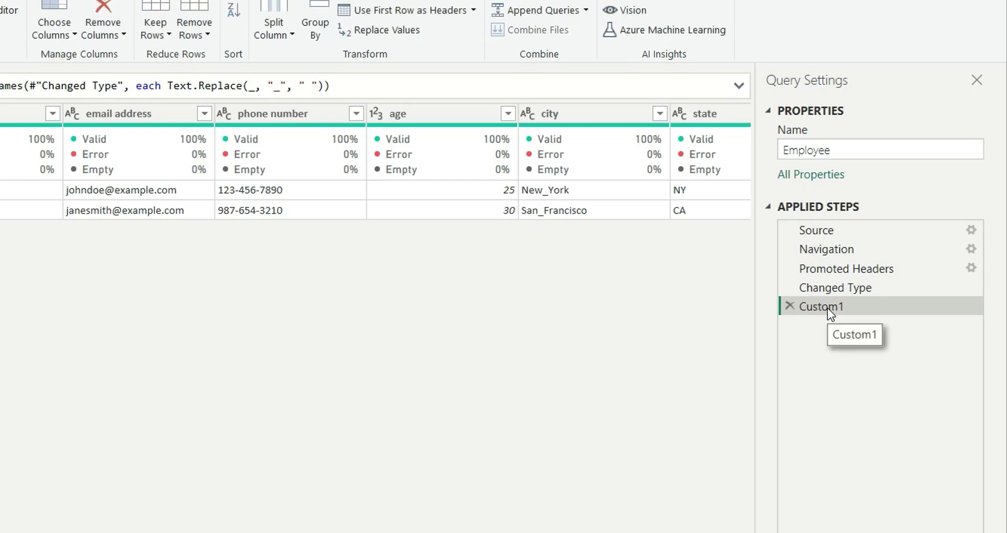
Rename the applied step Custom1 as "Replace underscore".
right_click(826, 308)
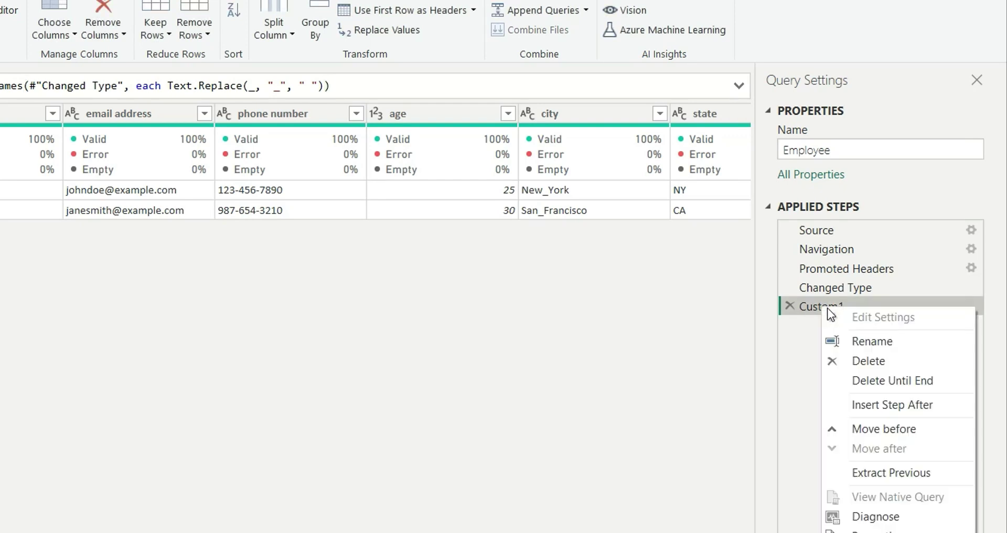
left_click(850, 345)
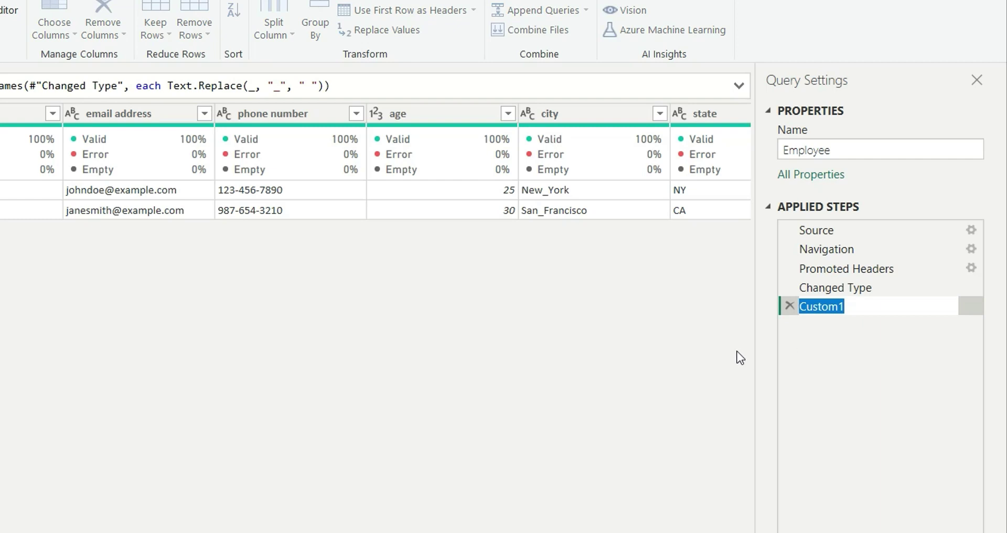
type("Re")
type("pla")
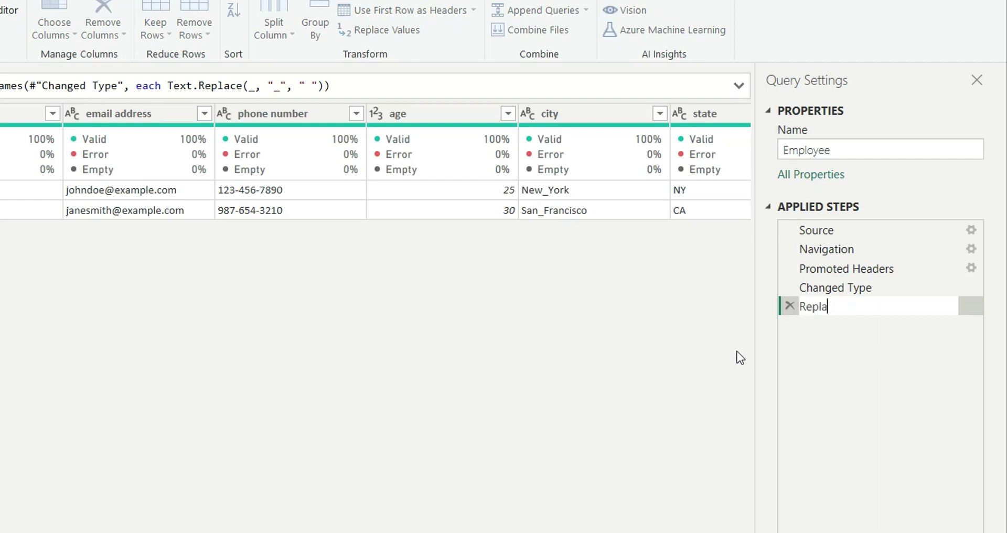
type("ce underscore")
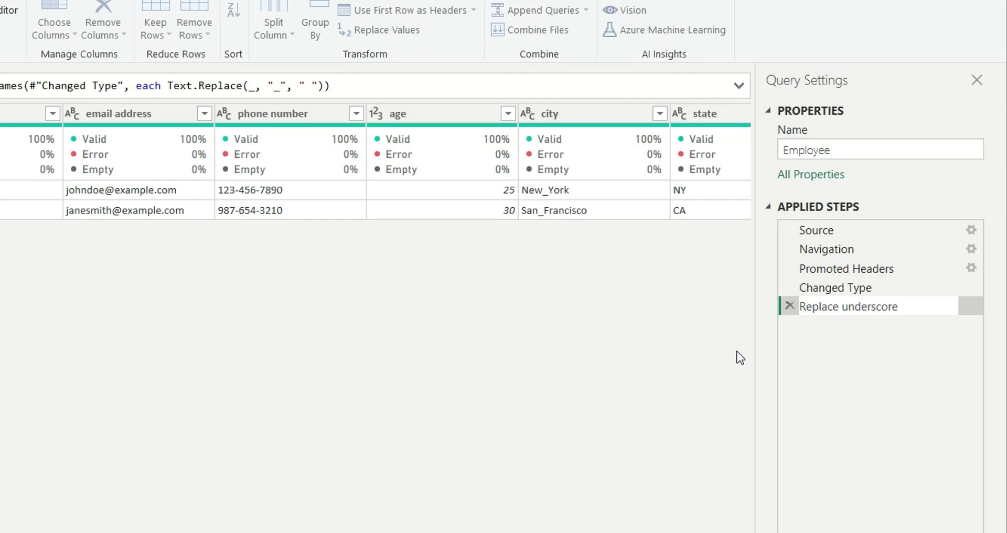
key("Return")
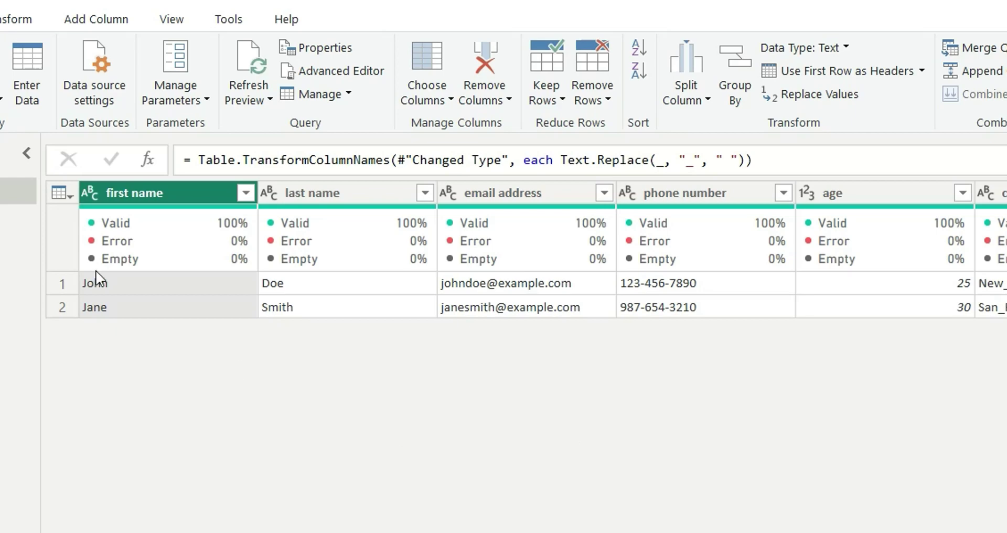
Add another custom query step that starts wrapping #"Replace underscore" in Table.TransformColumnNames as its table argument.
left_click(150, 162)
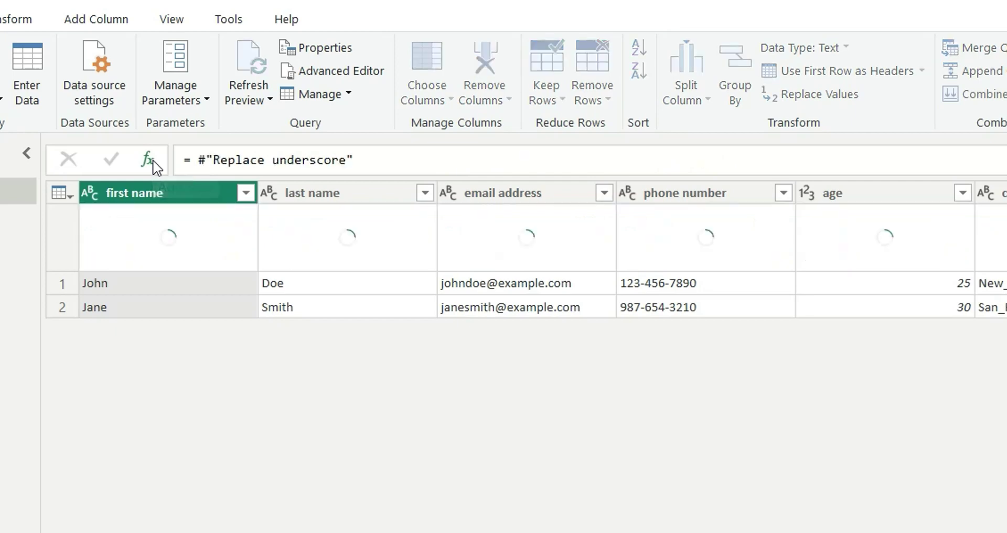
left_click(198, 161)
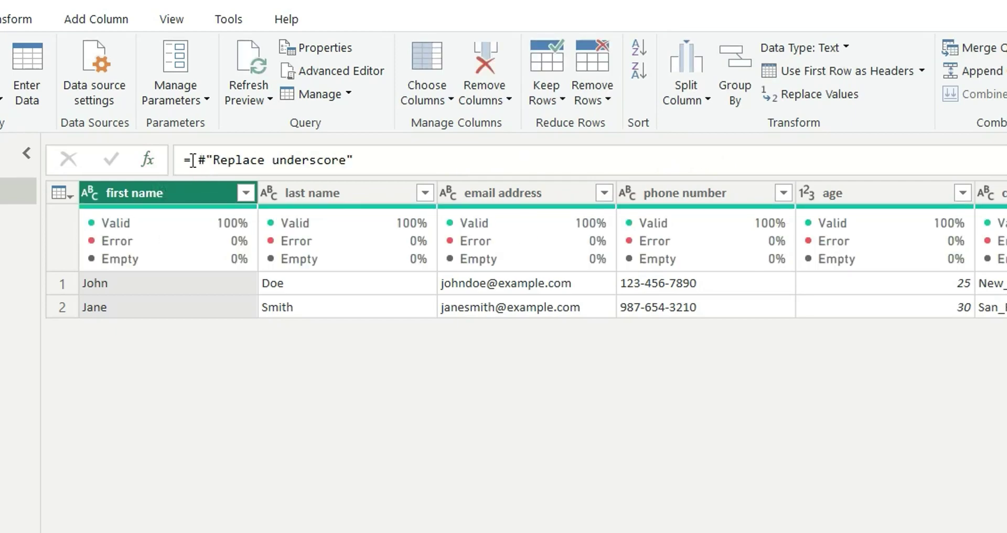
type("Table.")
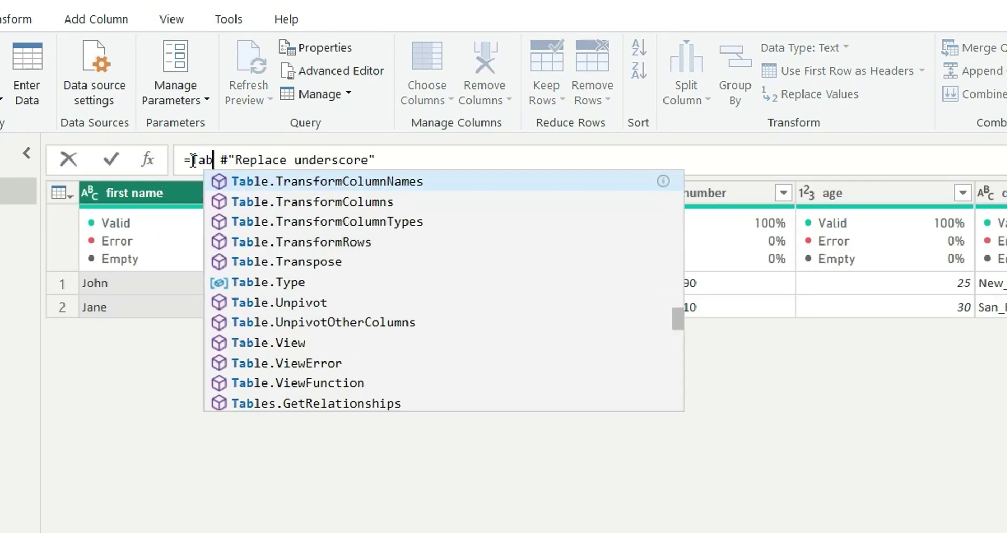
type("Tra")
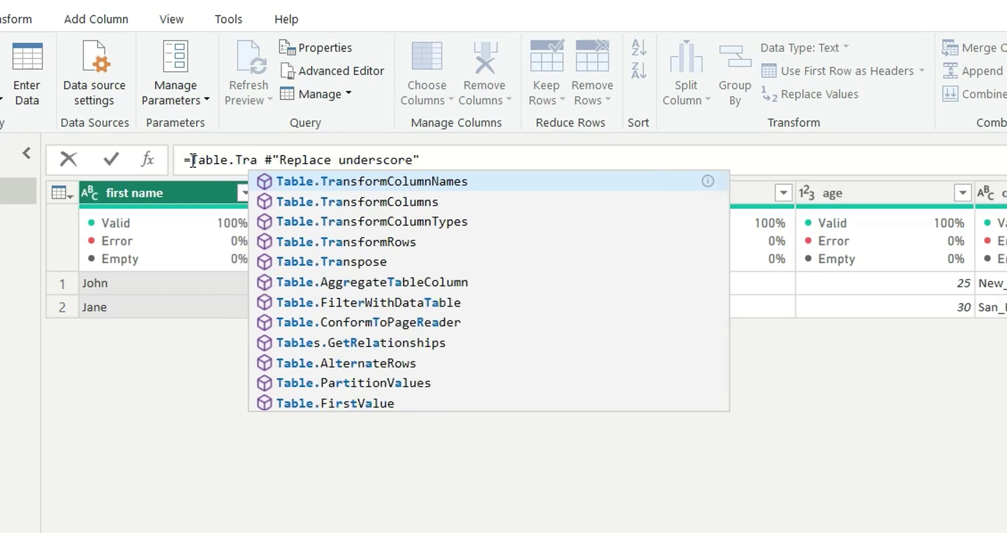
key("Tab")
type("(")
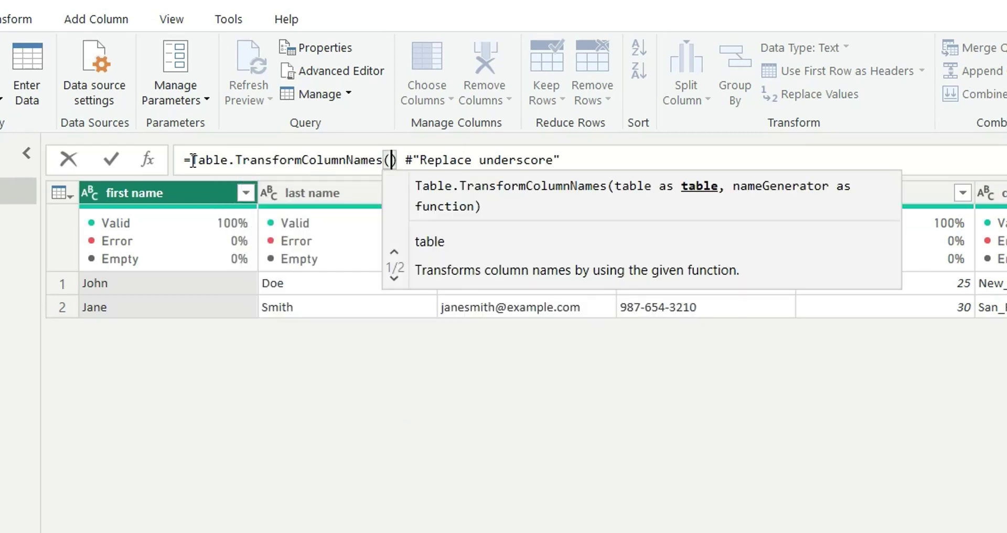
key("Delete")
key("Delete")
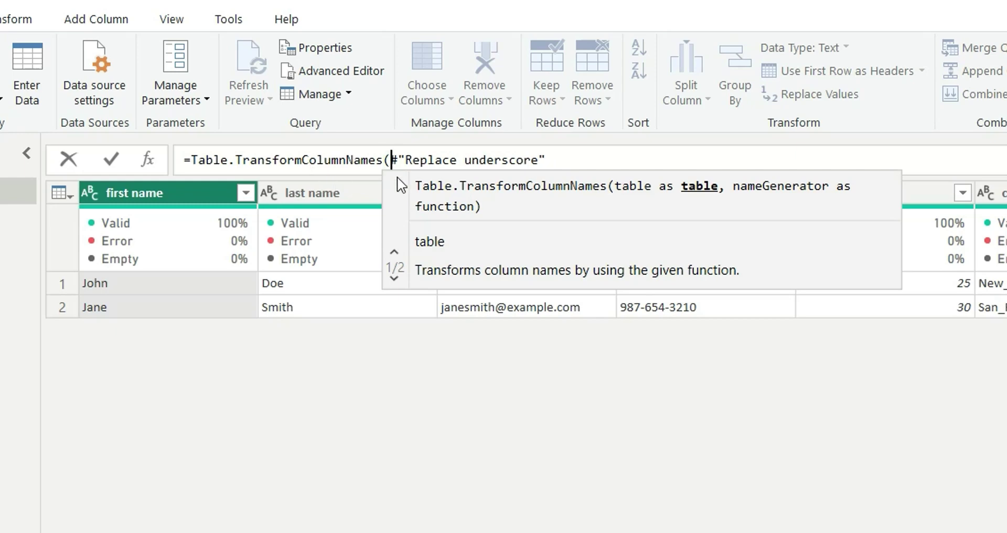
Add the Text.Proper function as the name generator argument after #"Replace underscore" in the formula.
left_click(561, 164)
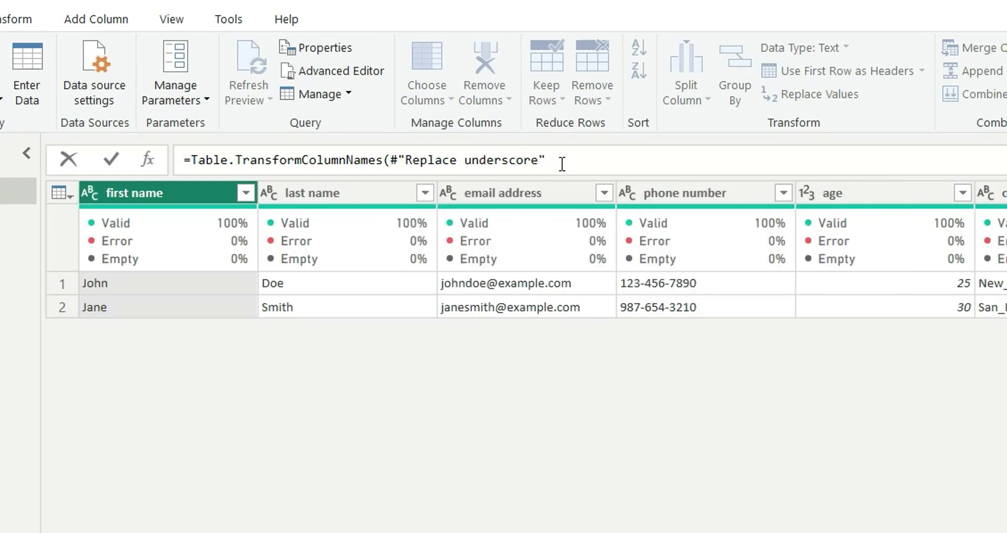
type(", ")
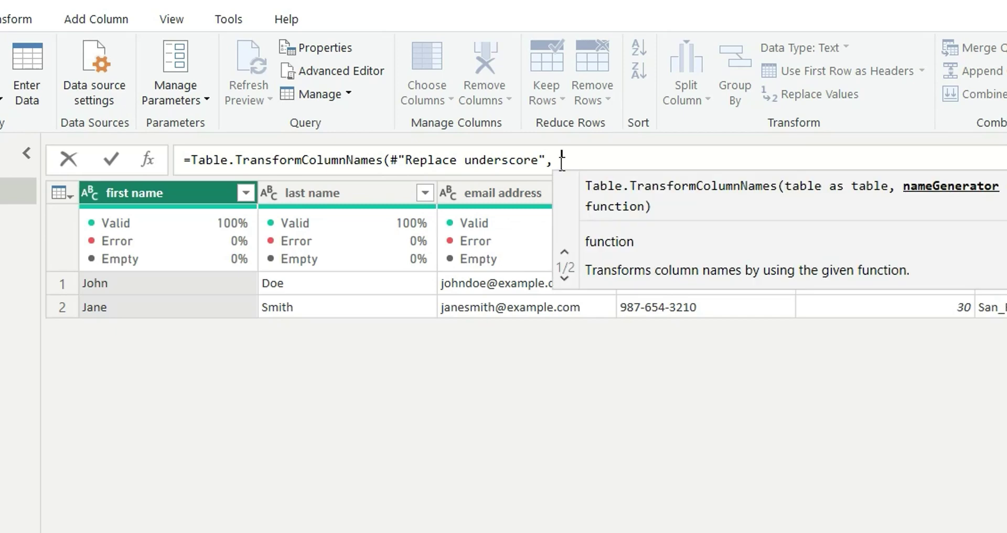
type("Te")
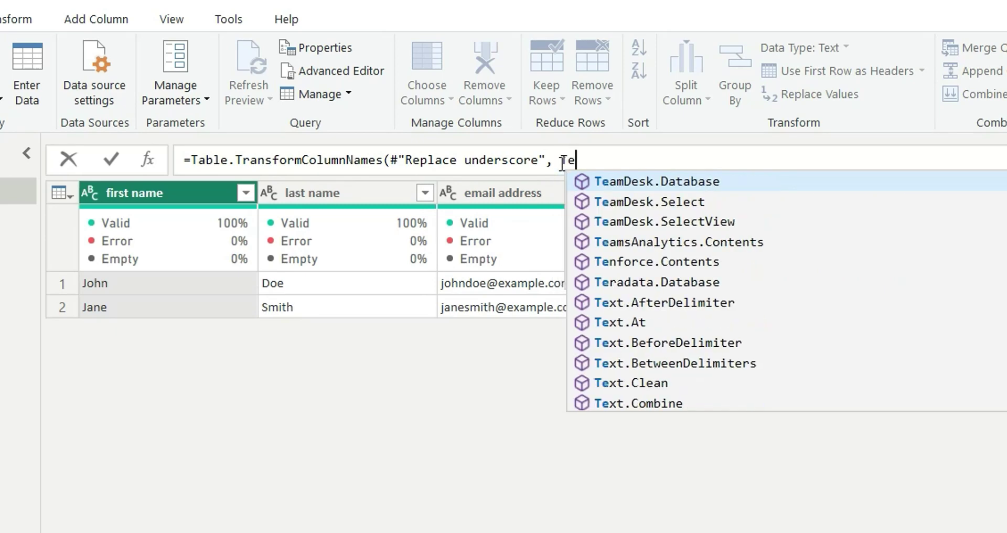
type("xt.P")
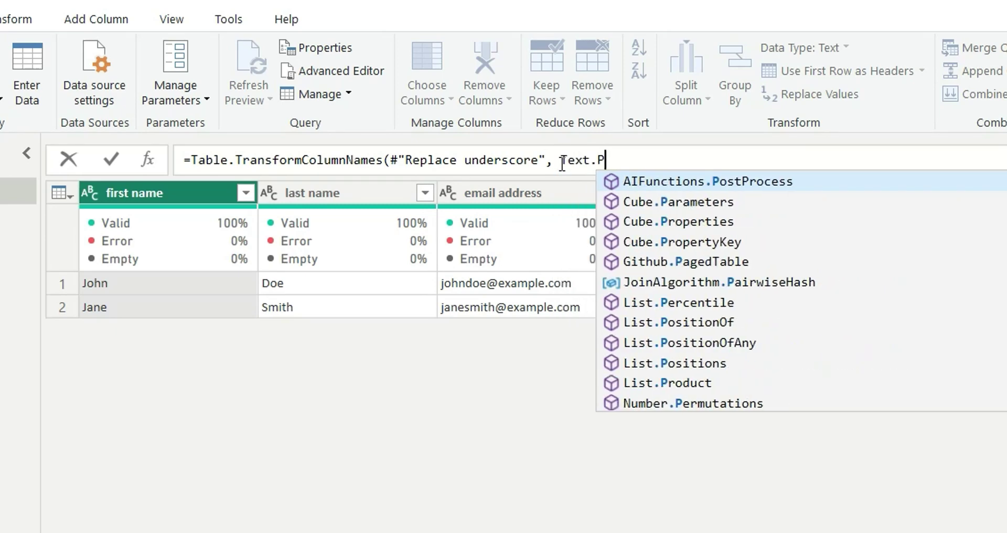
type("roper")
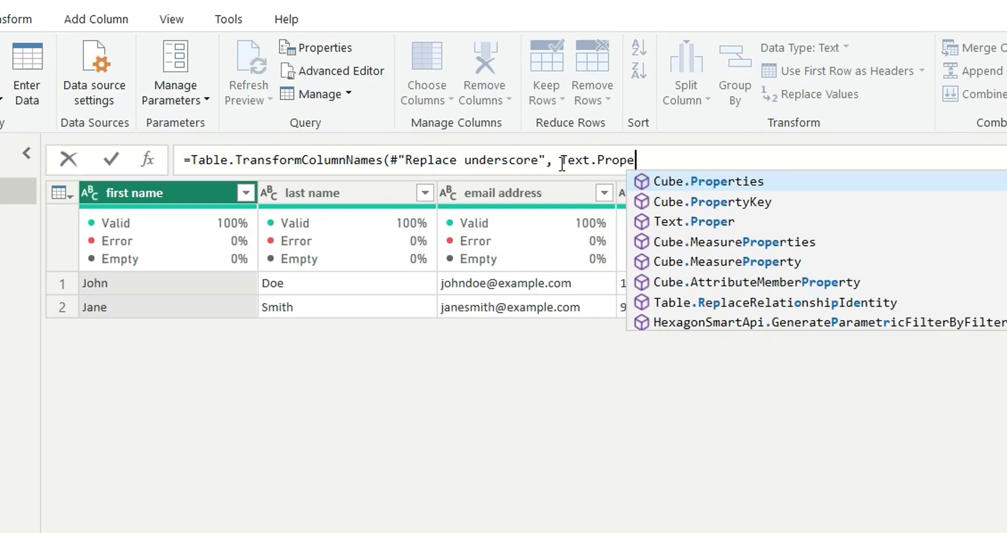
key("Down")
key("Down")
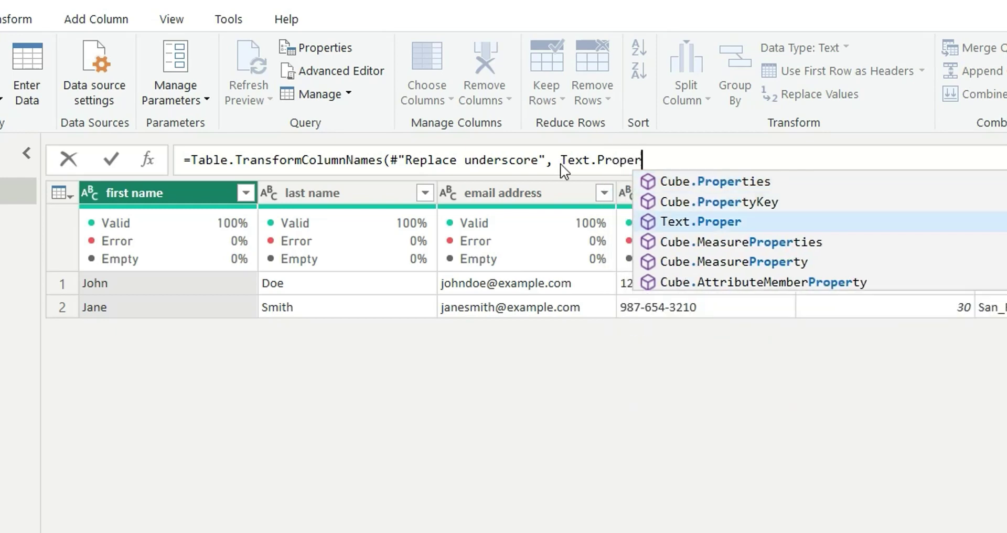
key("Tab")
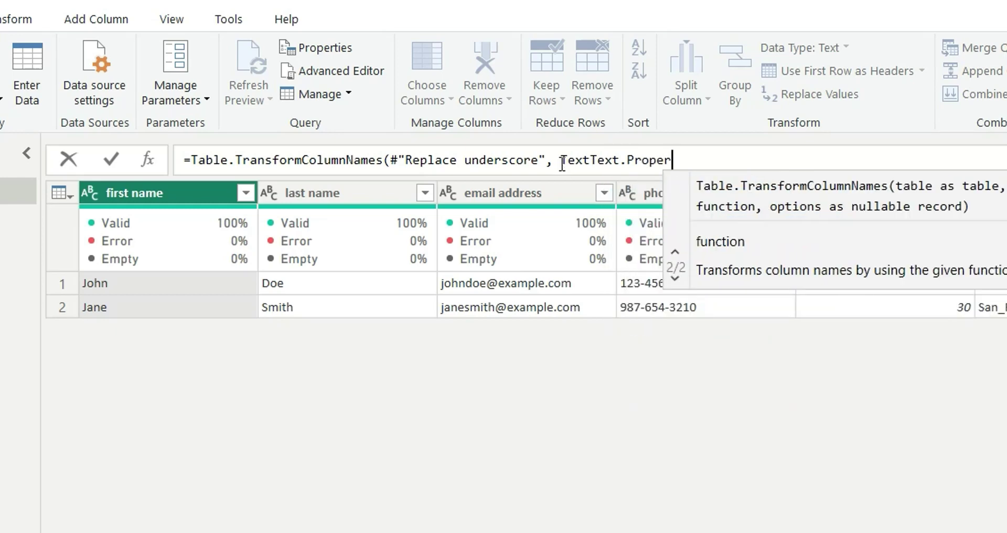
Remove the duplicated Text prefix before Text.Proper, close the formula's parenthesis, and apply it to all column names.
left_click_drag(591, 168, 562, 168)
key("BackSpace")
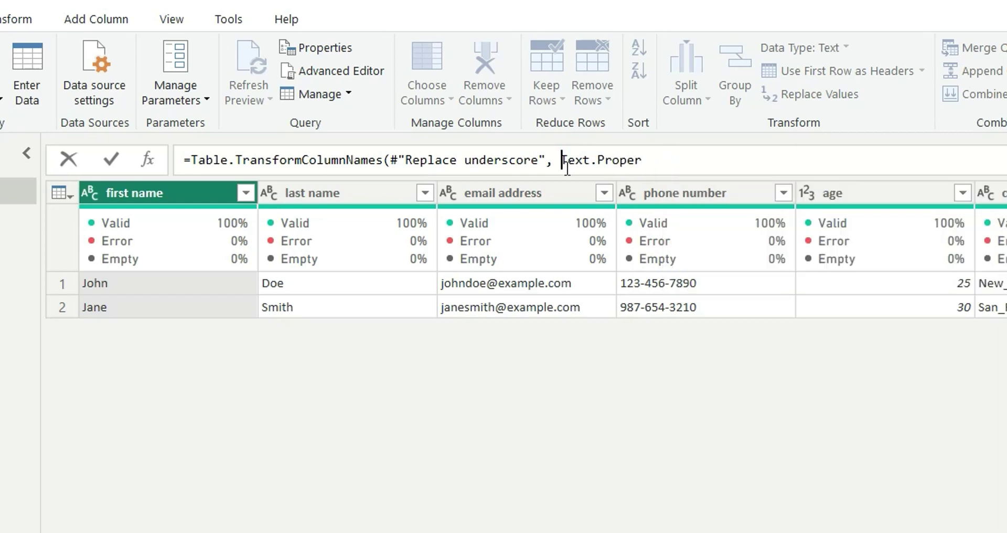
left_click(659, 166)
type(")")
key("Return")
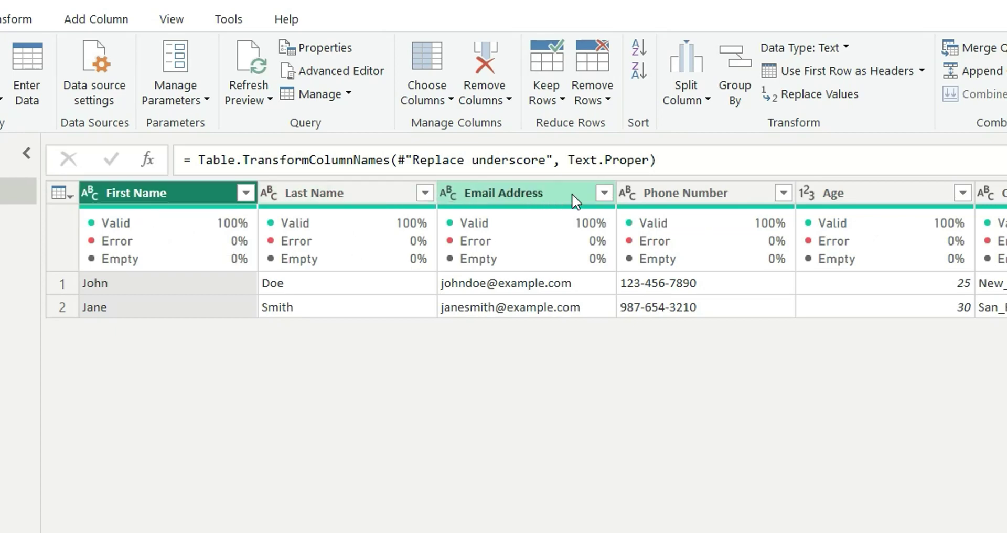
scroll(749, 462, "right", 5)
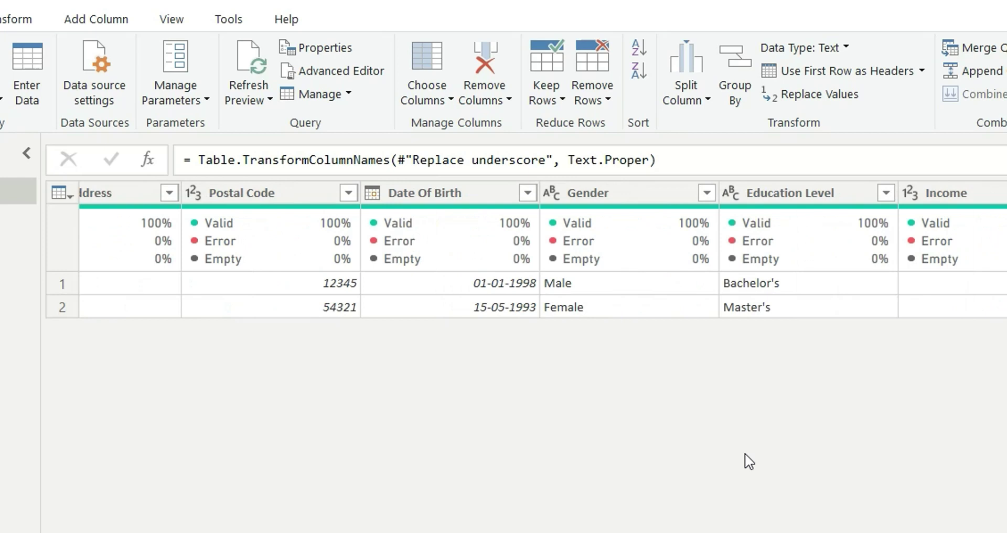
scroll(749, 462, "right", 5)
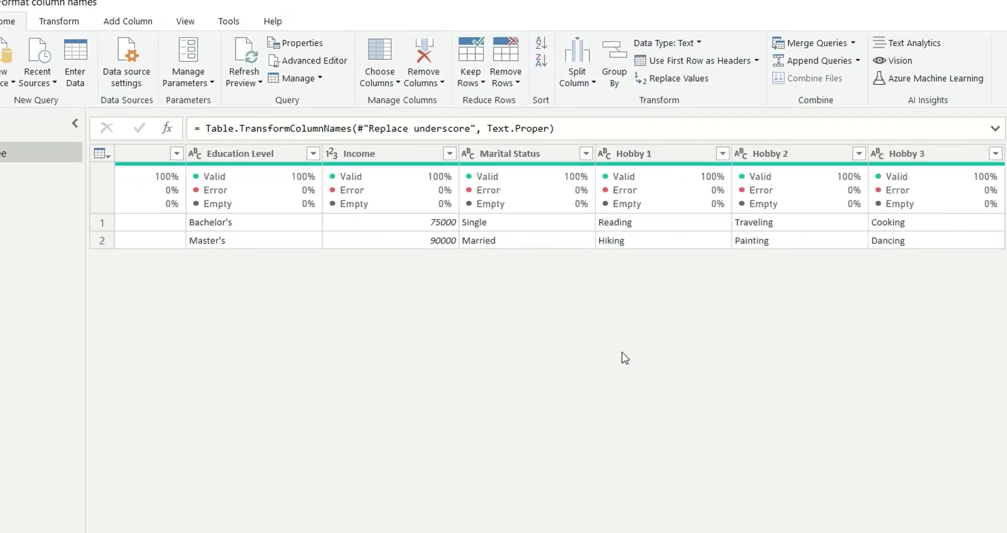
scroll(749, 461, "left", 10)
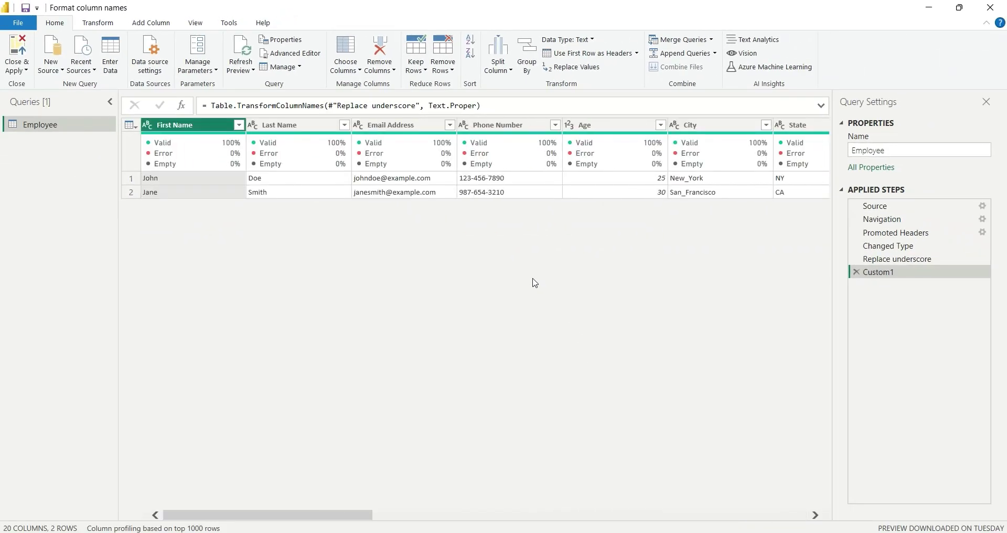